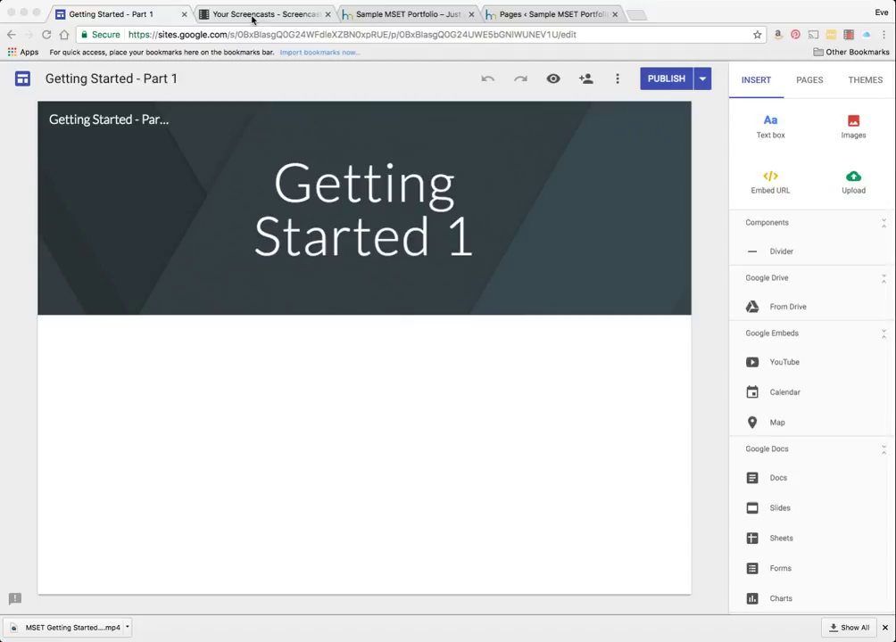
Step: Review the WordPress portfolio's page admin and scroll through its public front page
left_click(508, 17)
left_click(423, 19)
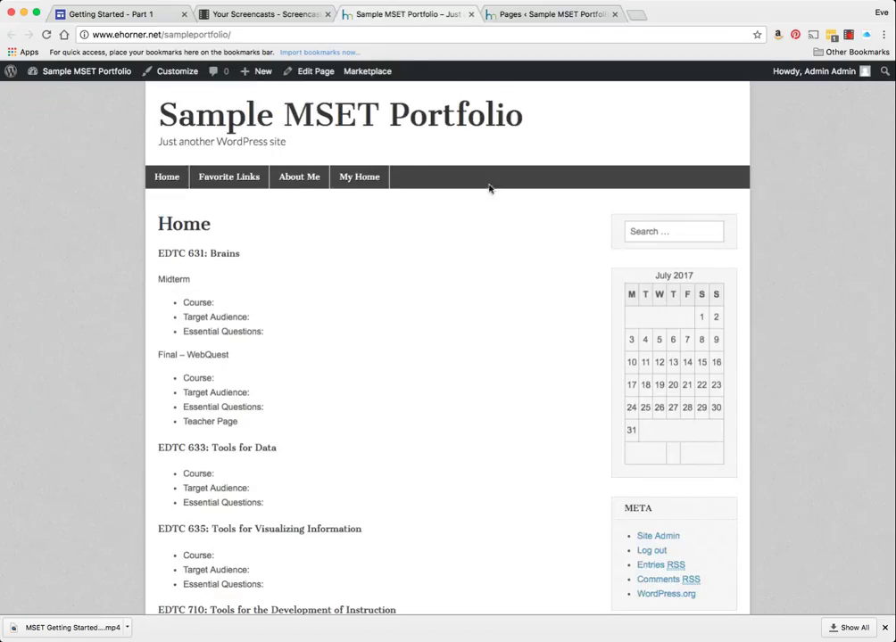
scroll(227, 157, "down", 1)
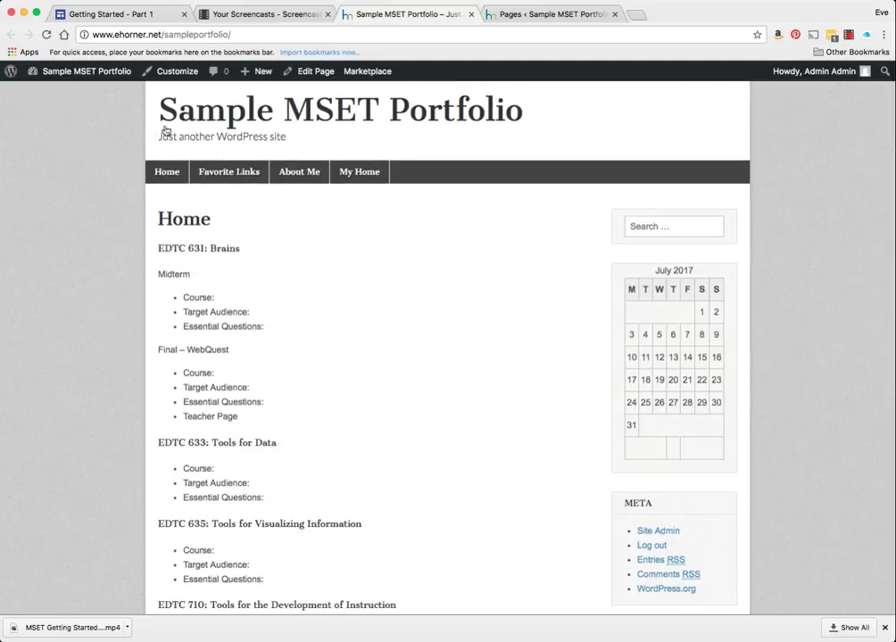
scroll(268, 272, "up", 1)
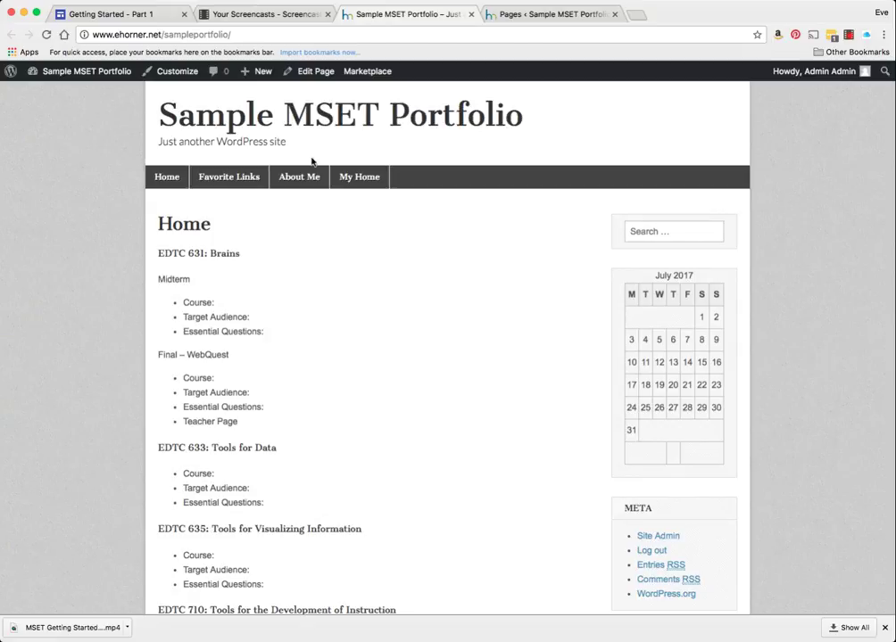
scroll(450, 345, "down", 5)
scroll(450, 344, "down", 2)
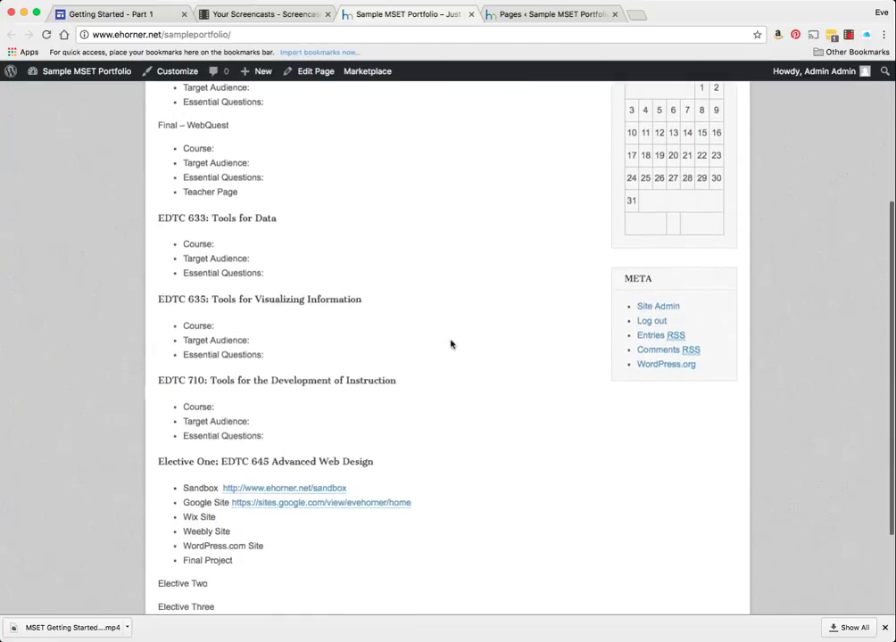
scroll(451, 345, "down", 3)
scroll(451, 344, "up", 10)
scroll(449, 341, "down", 1)
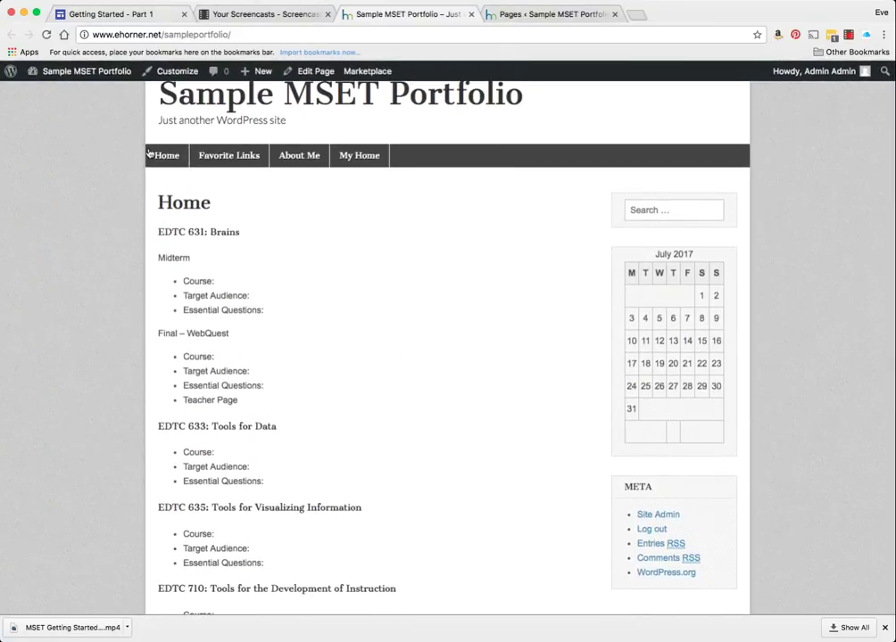
Step: Recheck the WordPress page list, then show the Google Sites page list with only Home
left_click(76, 16)
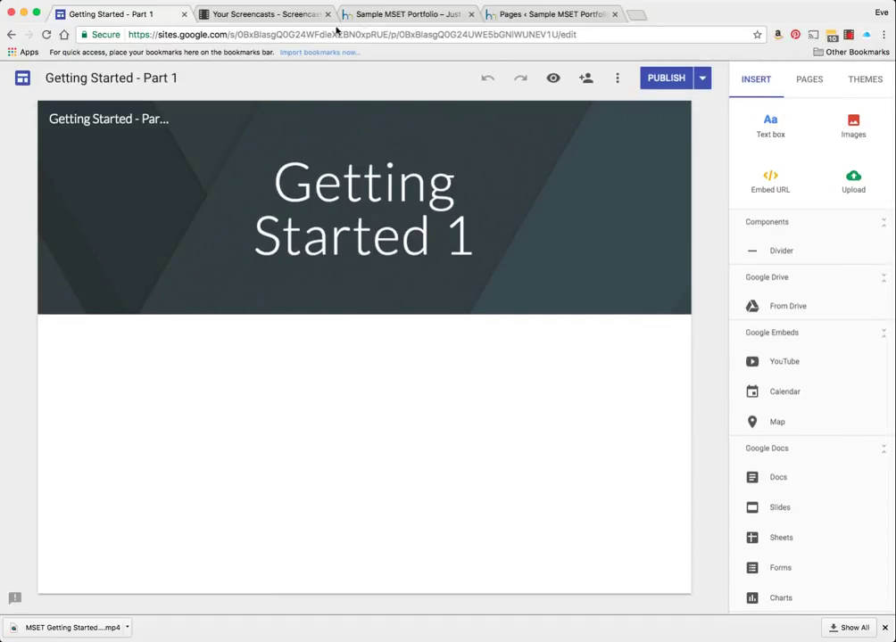
left_click(530, 14)
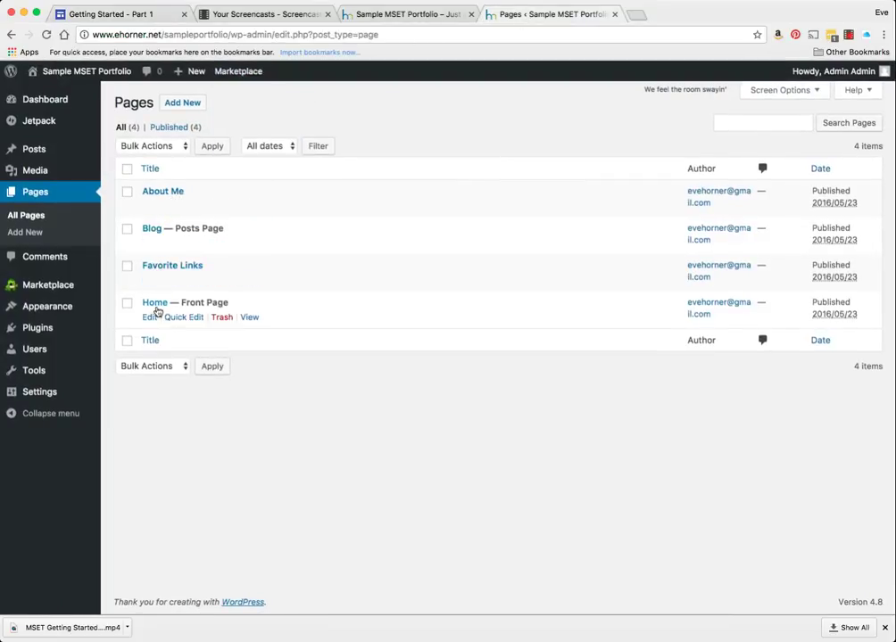
left_click(96, 15)
left_click(802, 82)
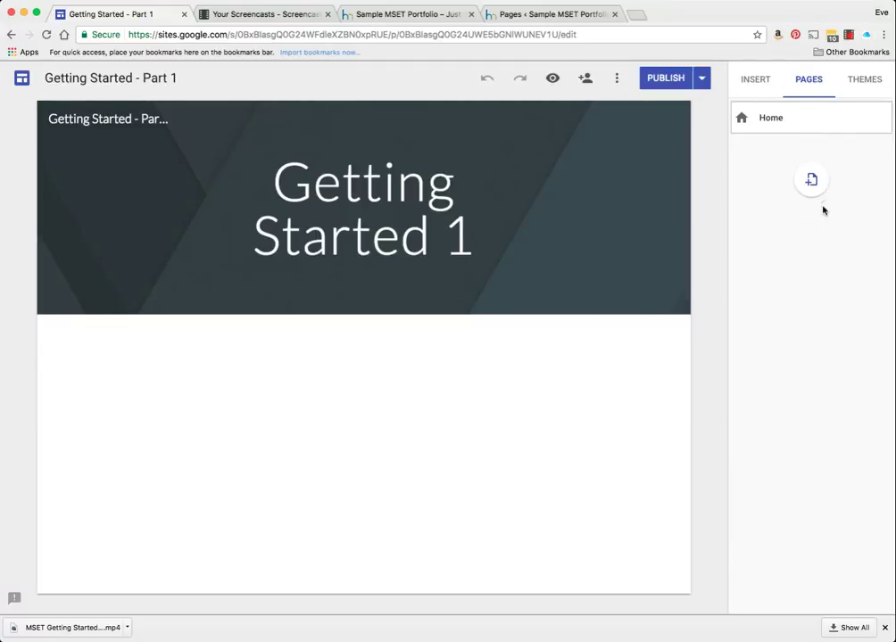
Step: Add a Favorite Links page to the site, glancing at the WordPress portfolio
left_click(811, 179)
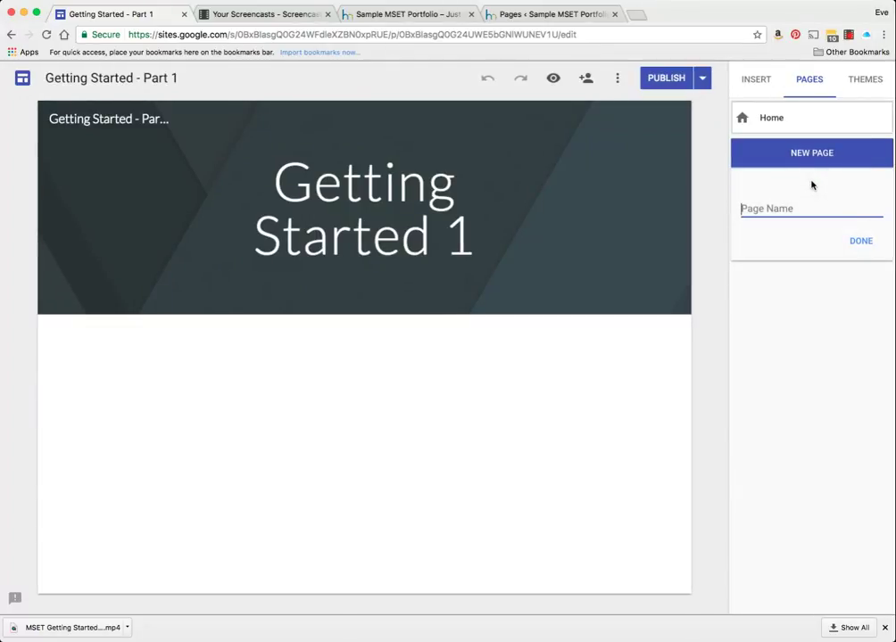
type("Fa")
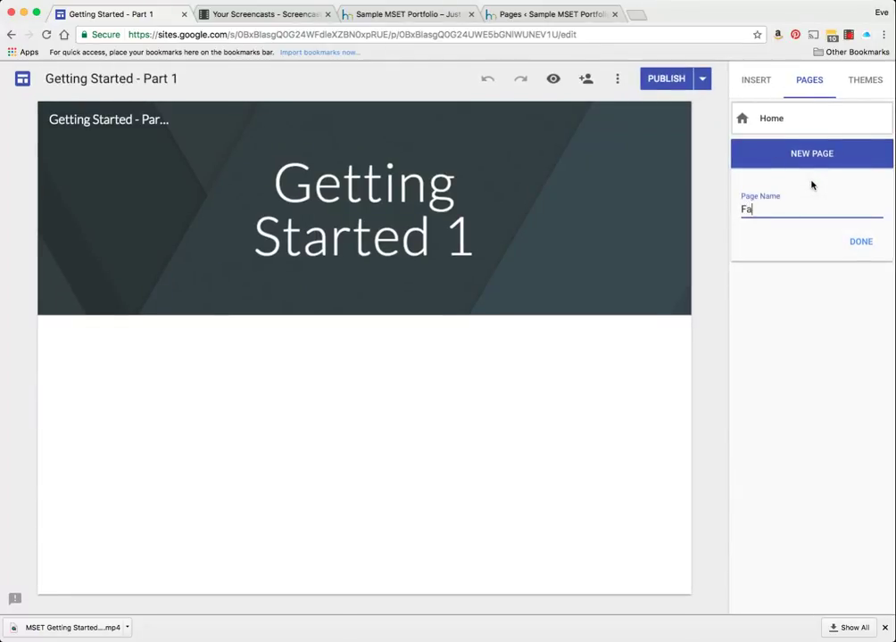
type("vorite Links")
left_click(864, 243)
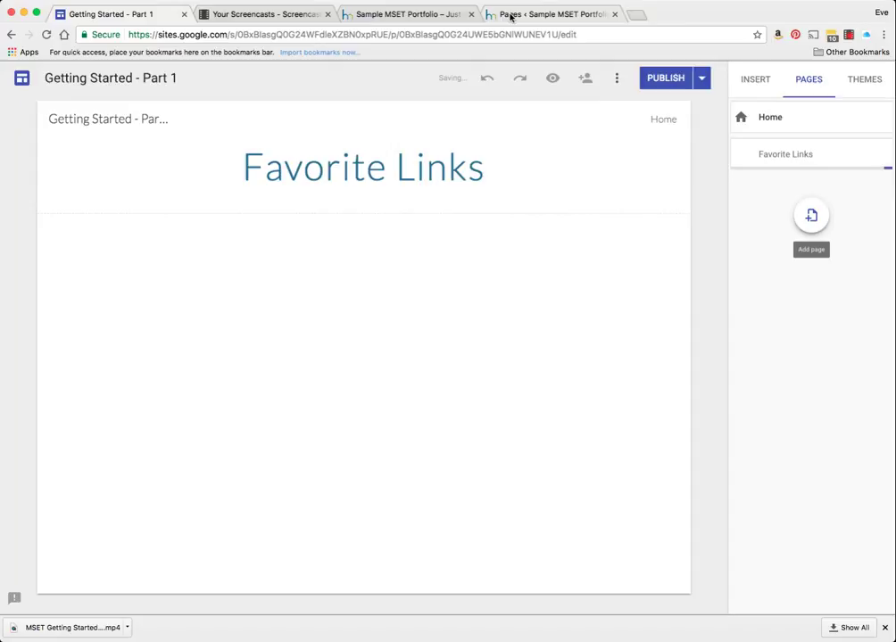
left_click(408, 15)
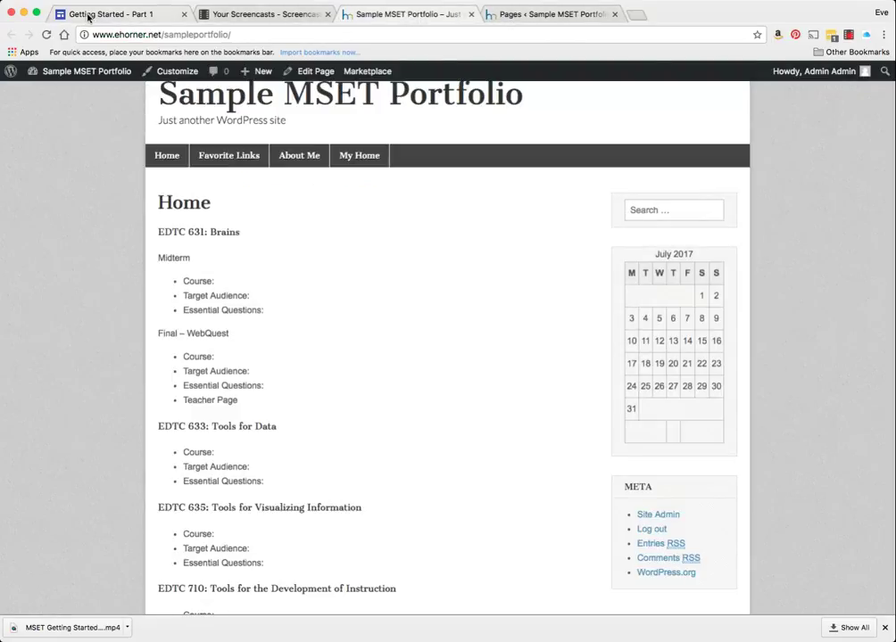
left_click(519, 15)
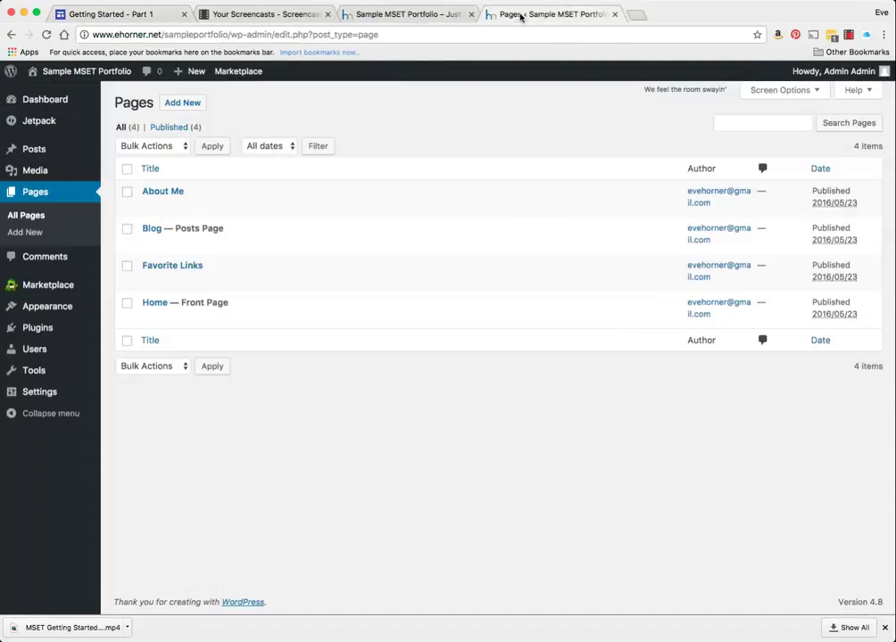
left_click(80, 15)
Step: Add an About Me page, plus an unnamed Untitled page
left_click(811, 217)
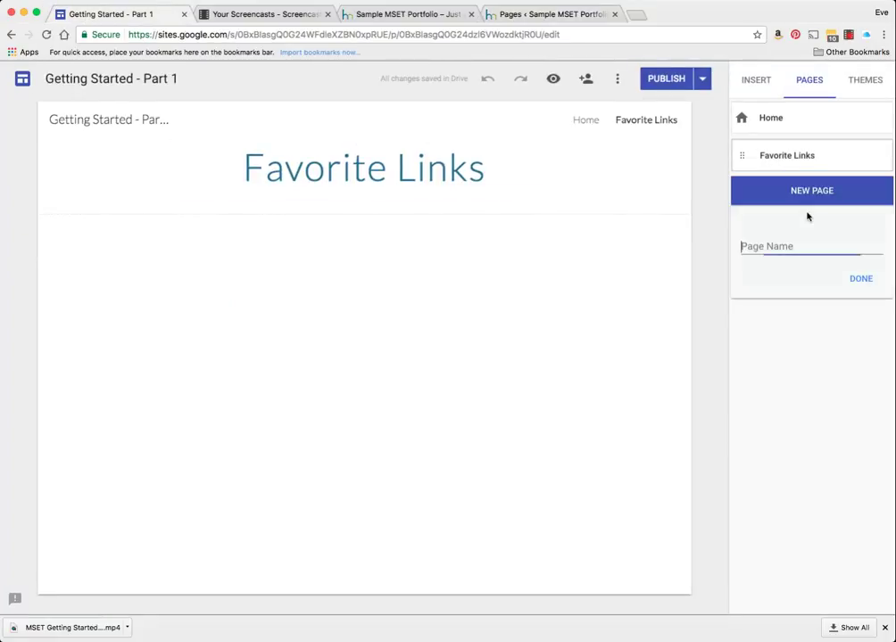
type("About Me")
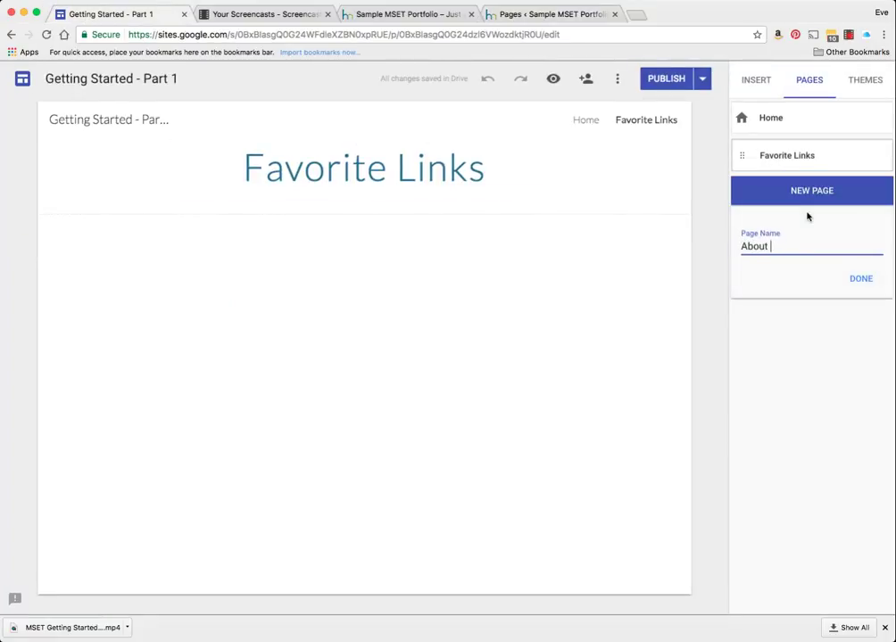
left_click(861, 279)
left_click(812, 256)
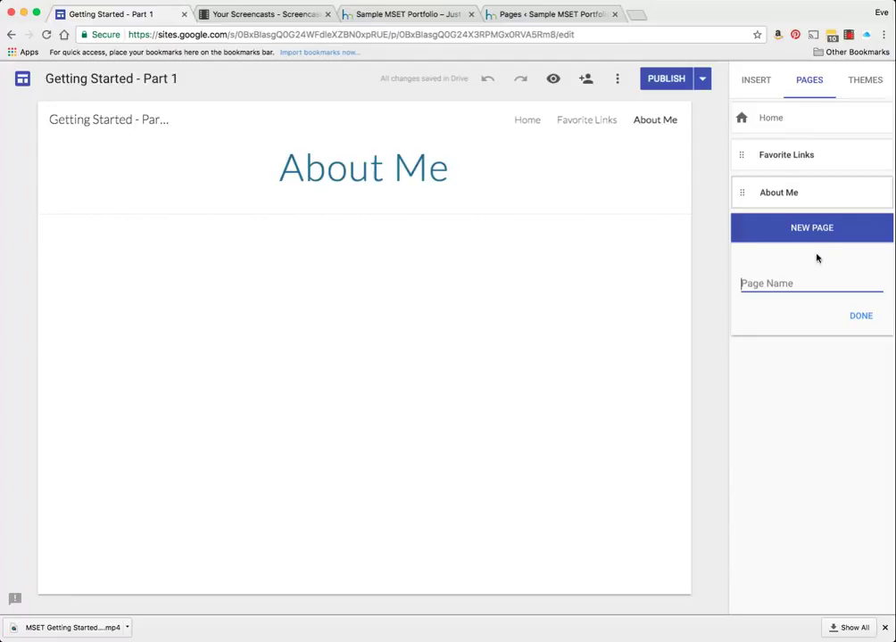
left_click(861, 317)
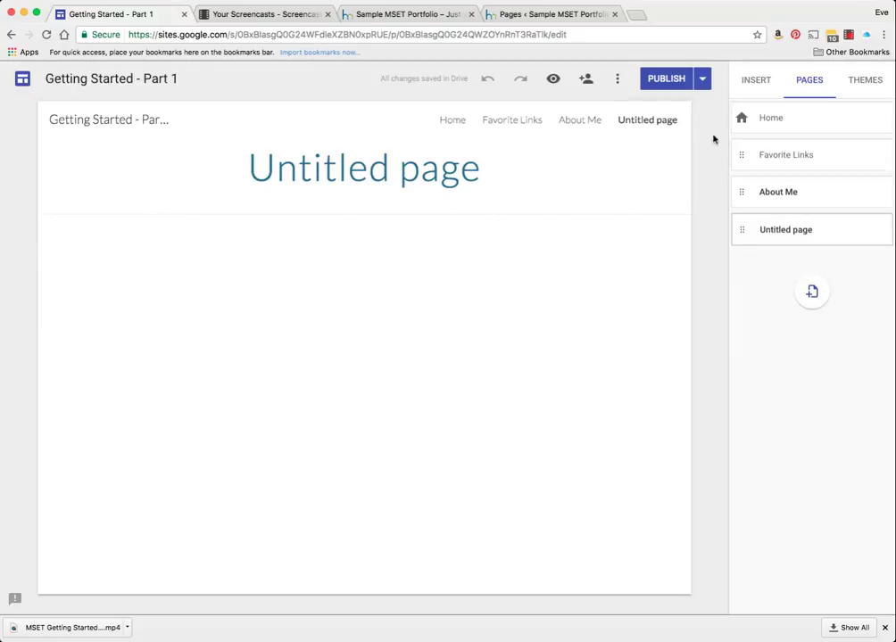
Step: Delete the stray Untitled page, then cycle through Home, Favorite Links and About Me, ending on About Me
left_click(880, 231)
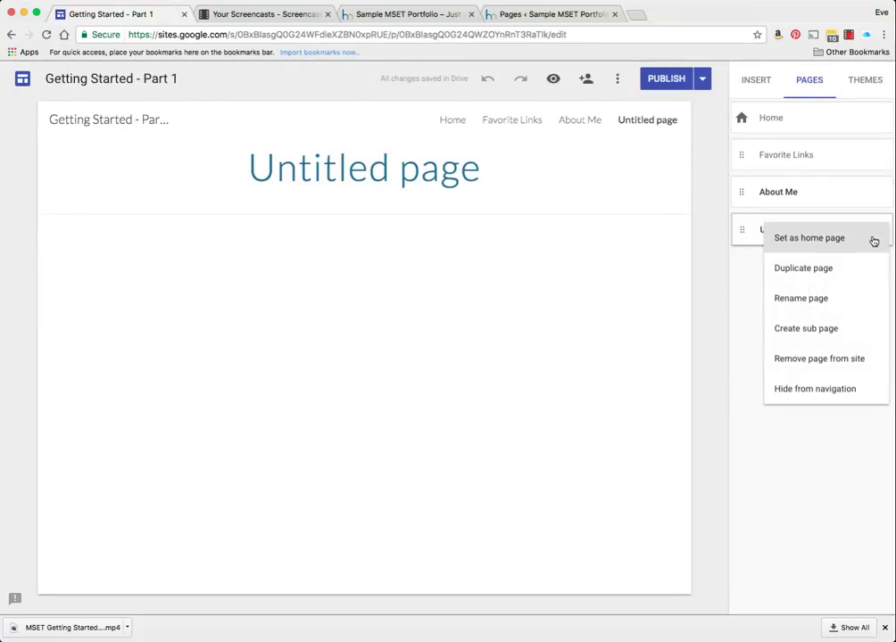
left_click(832, 361)
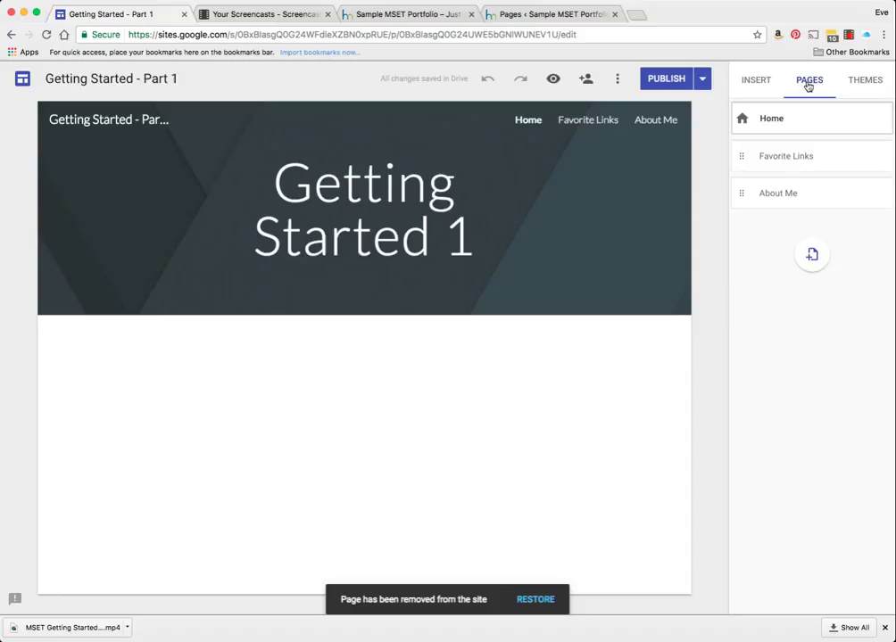
mouse_move(786, 156)
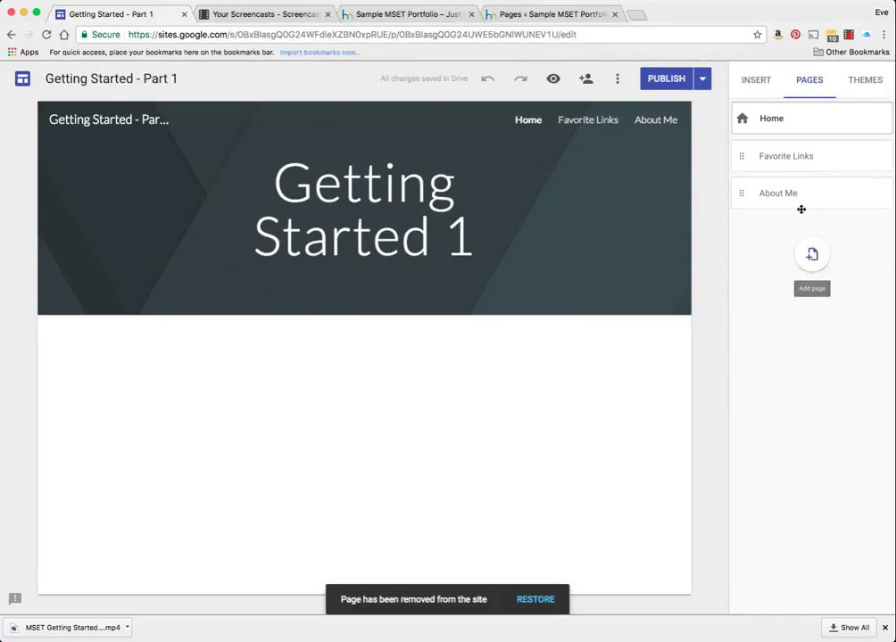
left_click(786, 158)
left_click(788, 193)
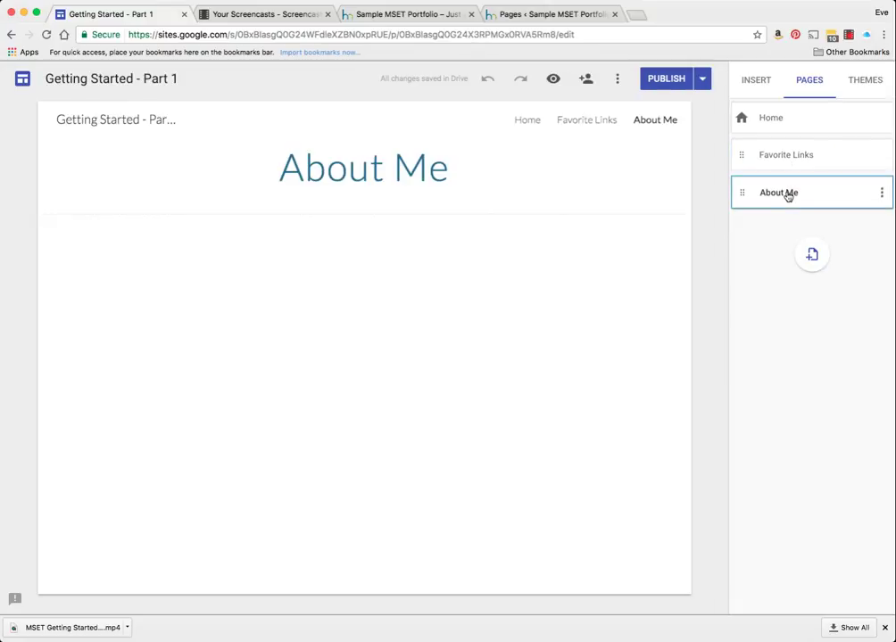
left_click(780, 120)
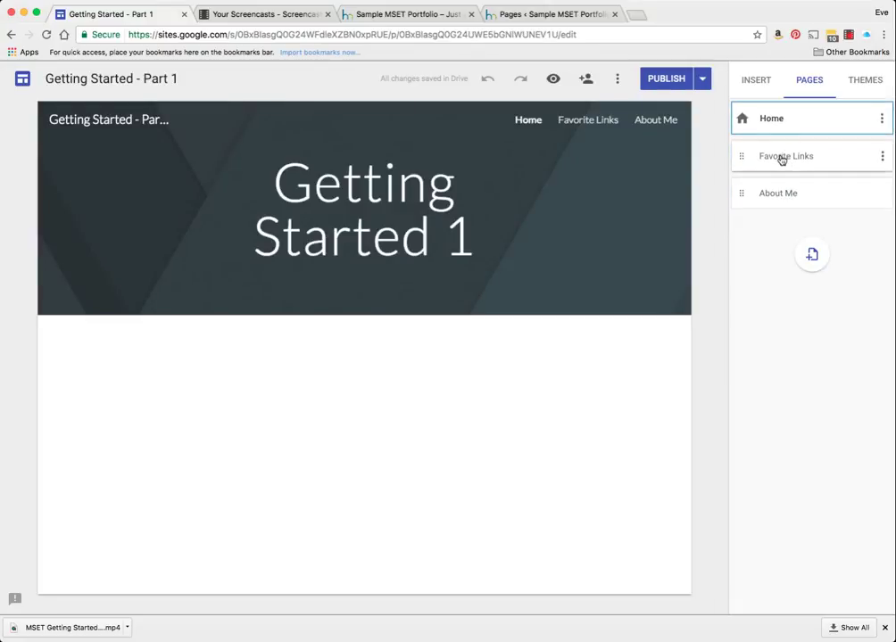
left_click(781, 162)
left_click(781, 190)
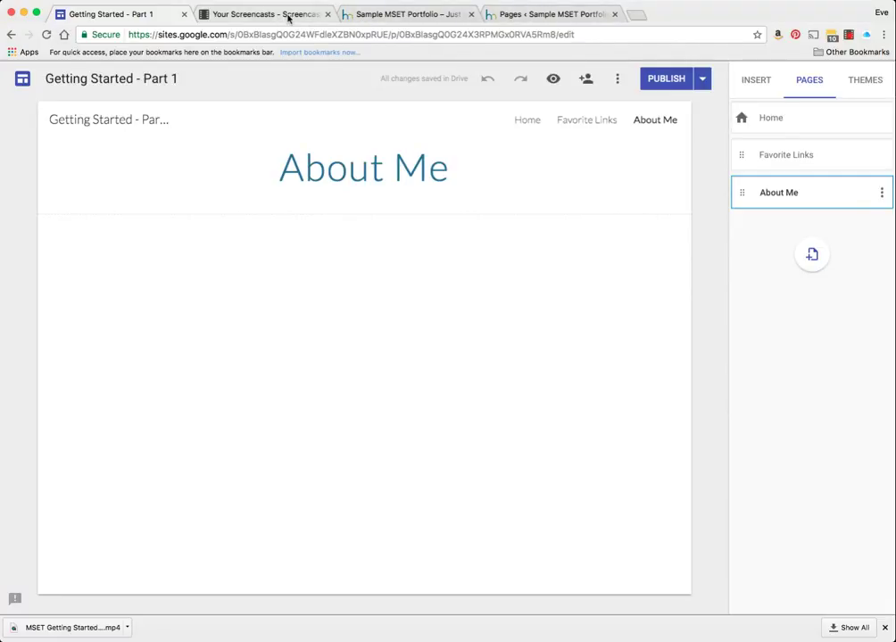
Step: Copy the intro line and link list from the WordPress Favorite Links page
left_click(374, 16)
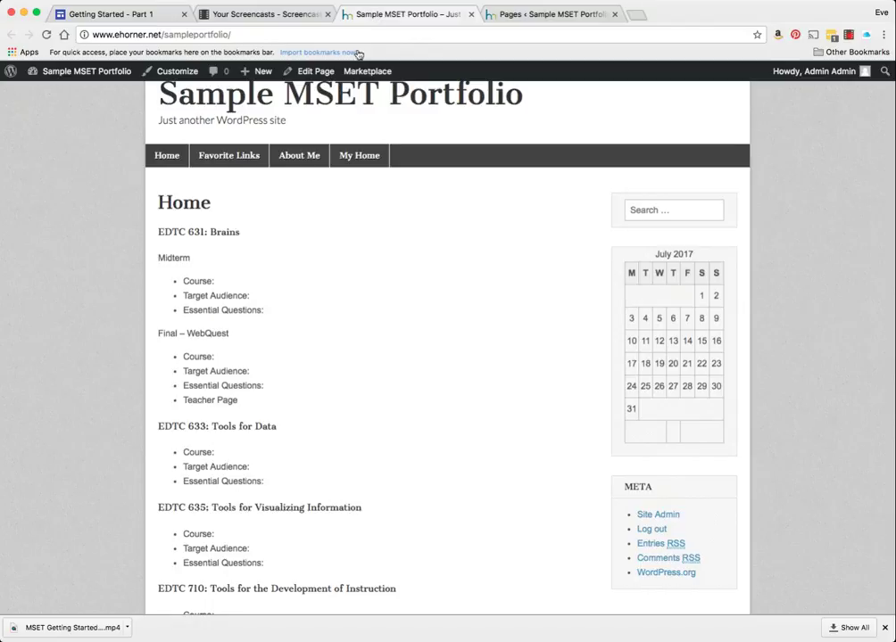
left_click(233, 160)
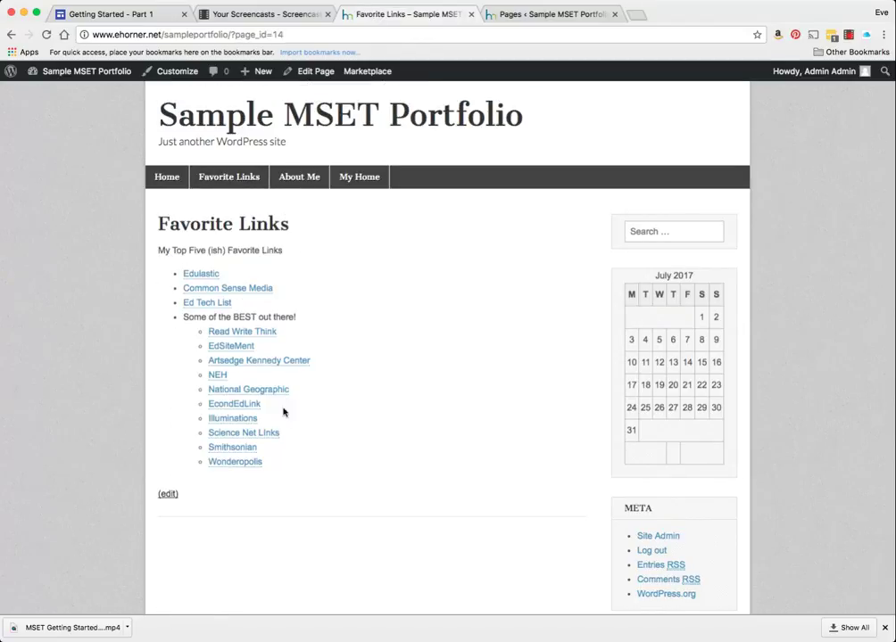
left_click_drag(266, 466, 159, 255)
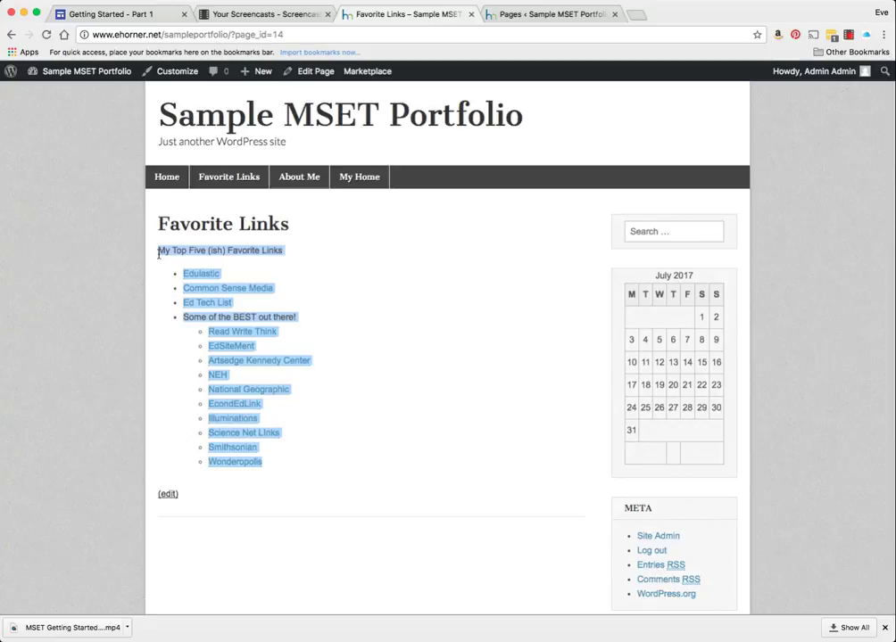
left_click(80, 15)
mouse_move(785, 156)
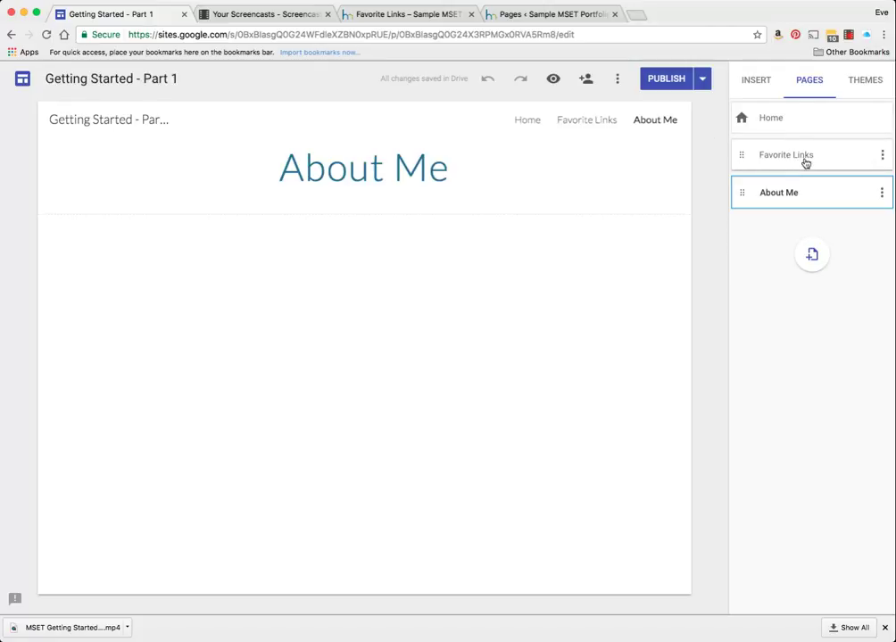
Step: Paste the copied intro and link list into a text box on Favorite Links, then publish
left_click(805, 163)
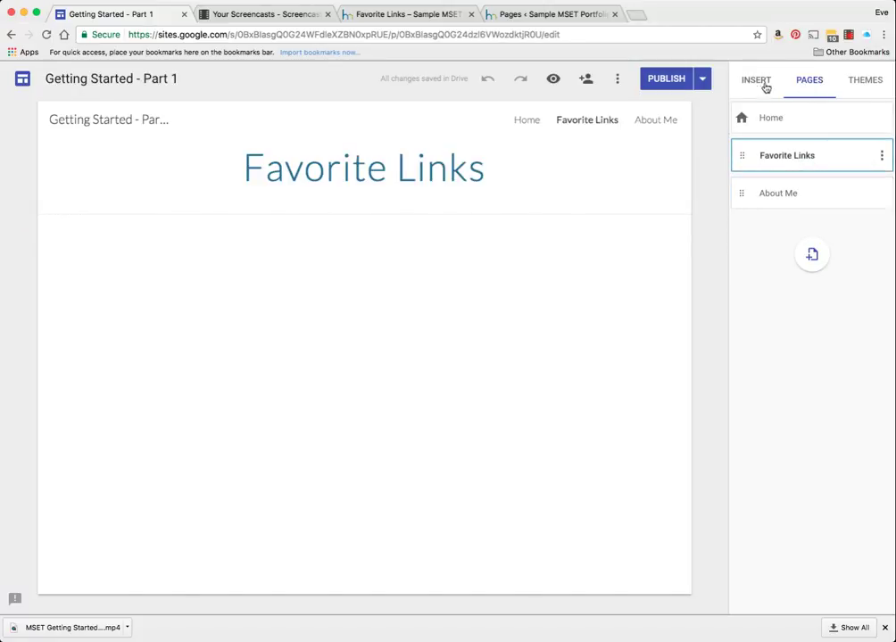
left_click(765, 87)
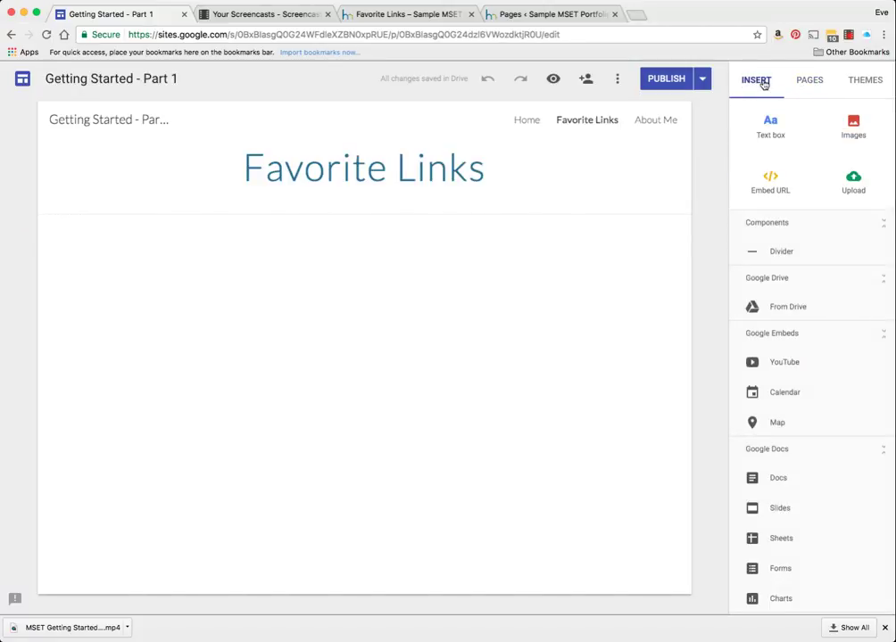
left_click(770, 127)
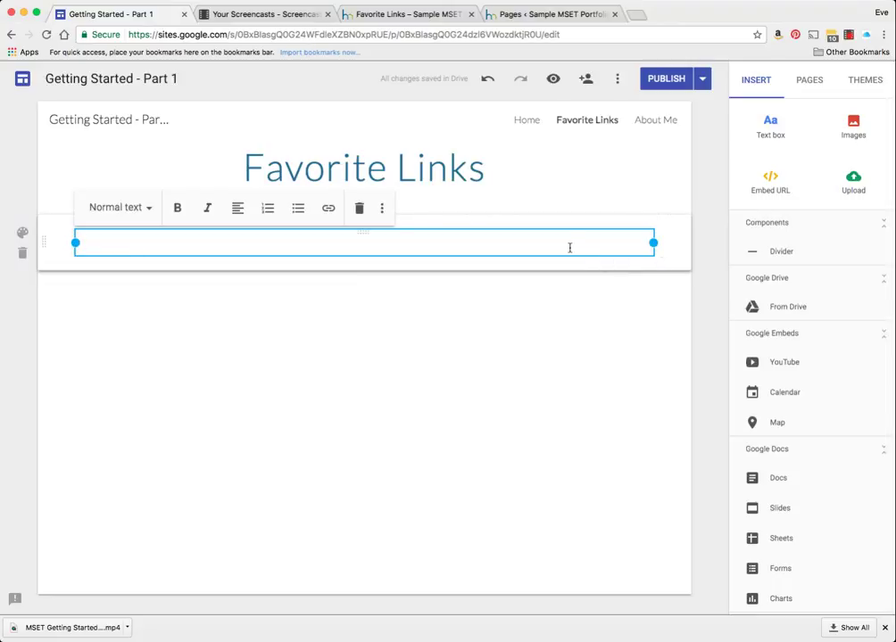
type("My Top Five (ish) Favorite Links Edulastic Common Sense Media Ed Tech List Some of the BEST out there! Read Write Think EdSiteMent Artsedge Kennedy Center NEH National Geographic EcondEdLink Illuminations Science Net Links Smithsonian Wonderopolis")
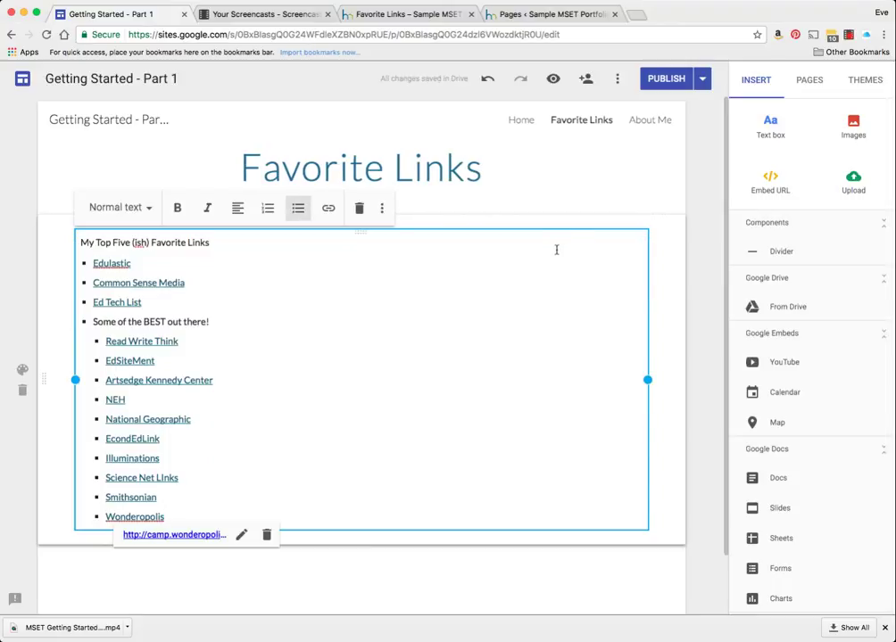
left_click(662, 78)
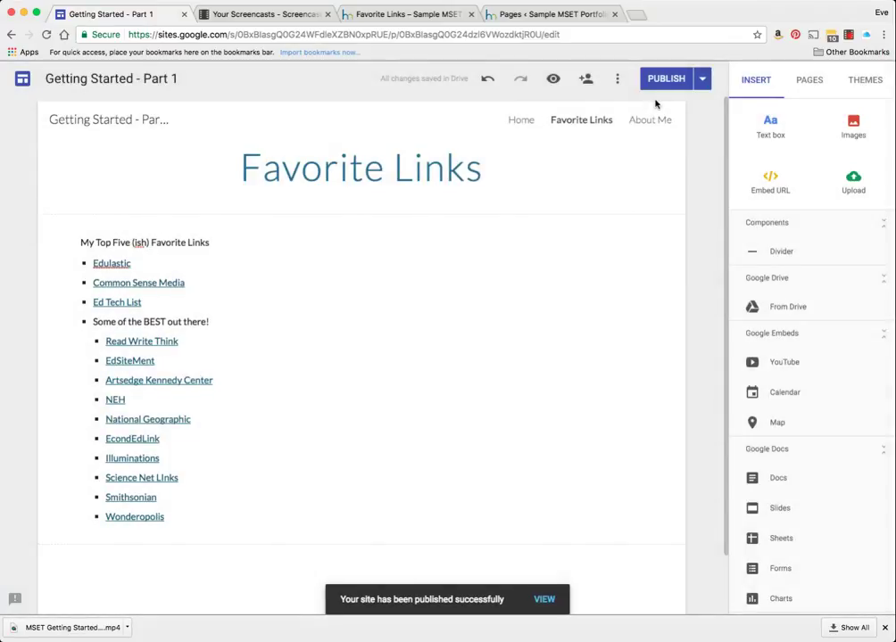
left_click(554, 81)
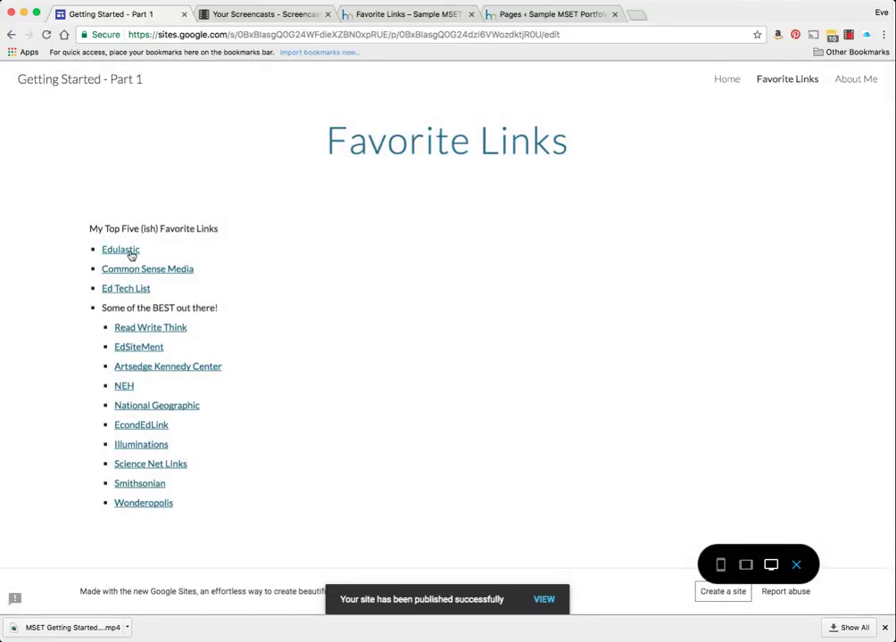
left_click(131, 252)
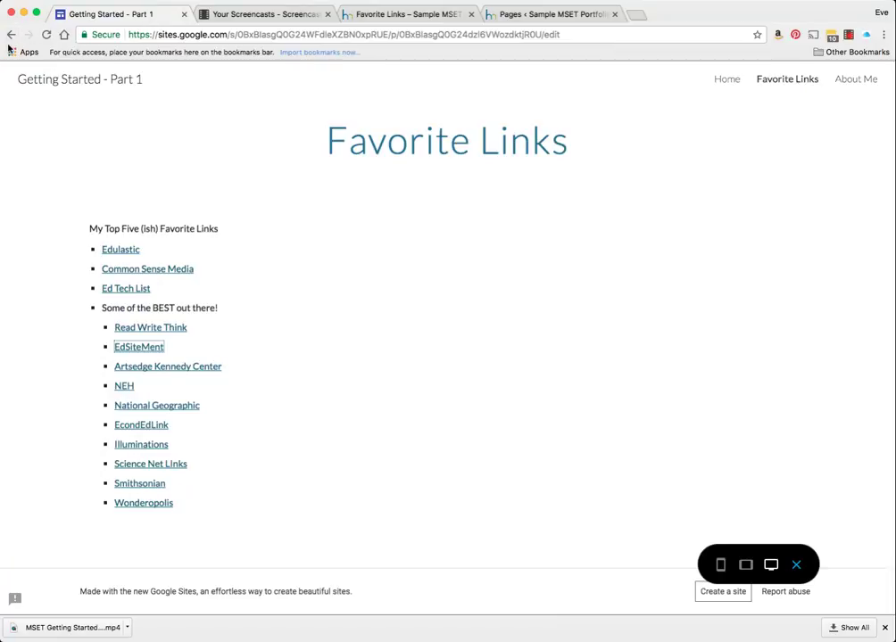
left_click(796, 566)
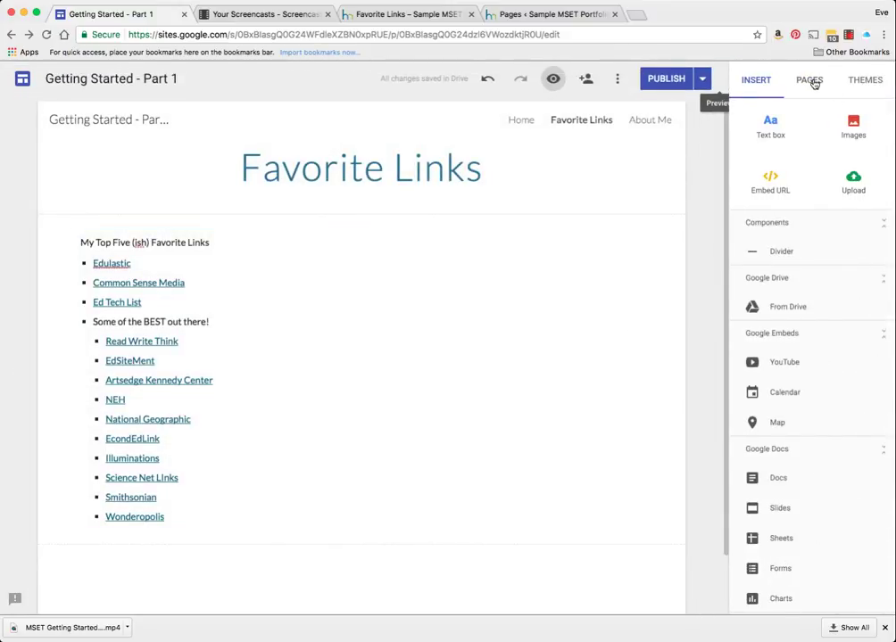
Step: Add a text box reading 'This is a page all about me.' to About Me and republish
left_click(813, 82)
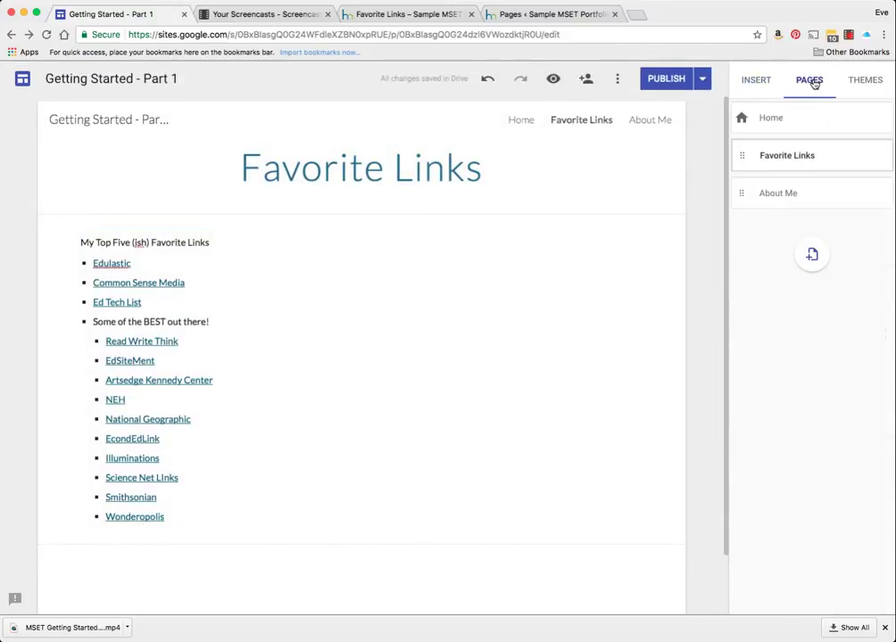
left_click(791, 196)
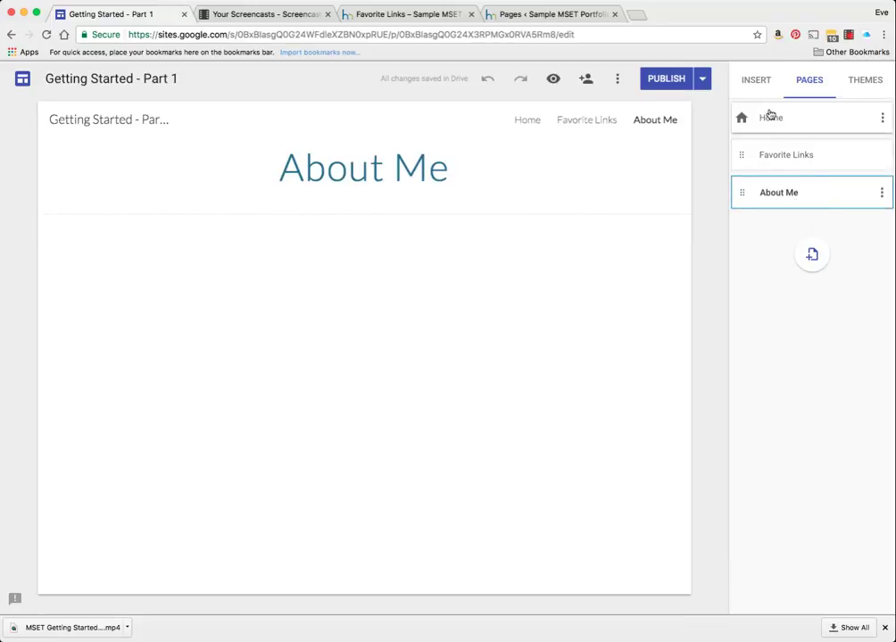
left_click(756, 81)
left_click(774, 132)
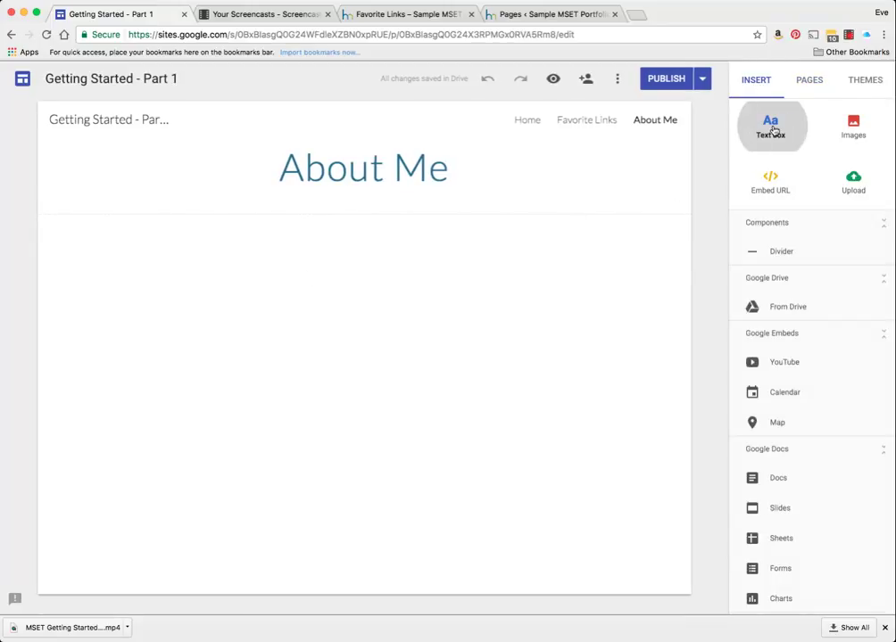
type("Thi")
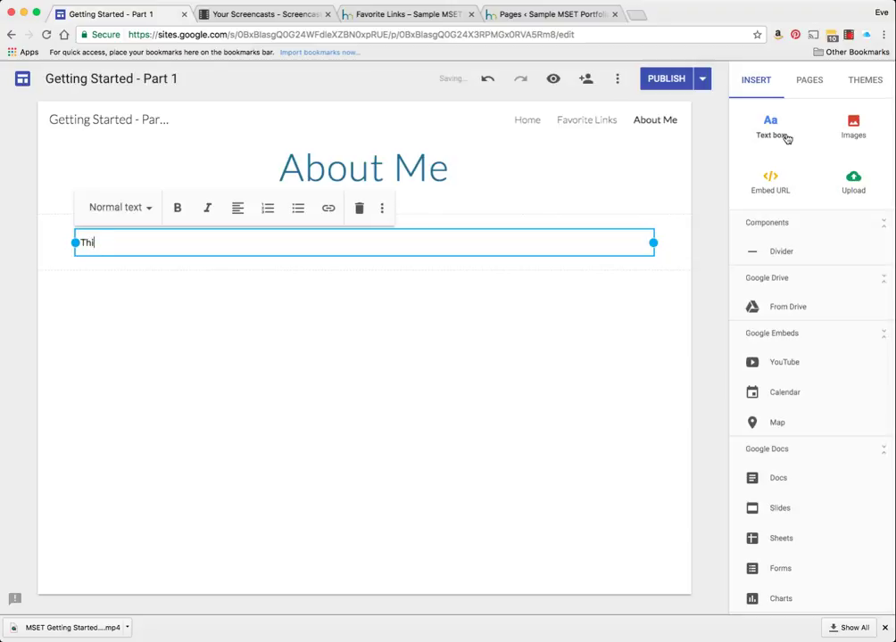
type("a page all about")
type("me.")
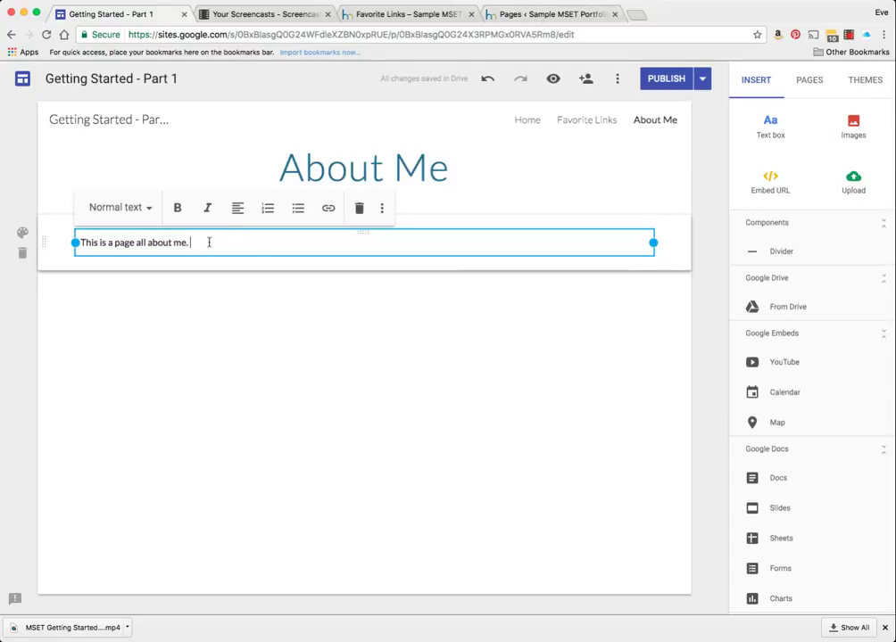
left_click(662, 80)
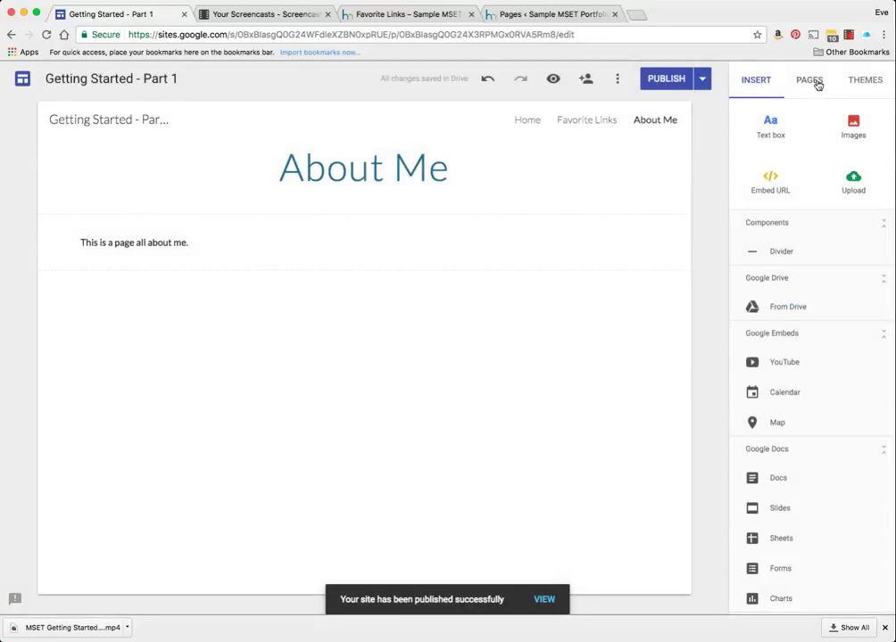
Step: Step through the Favorite Links and About Me pages, ending back on Home
left_click(814, 83)
left_click(821, 157)
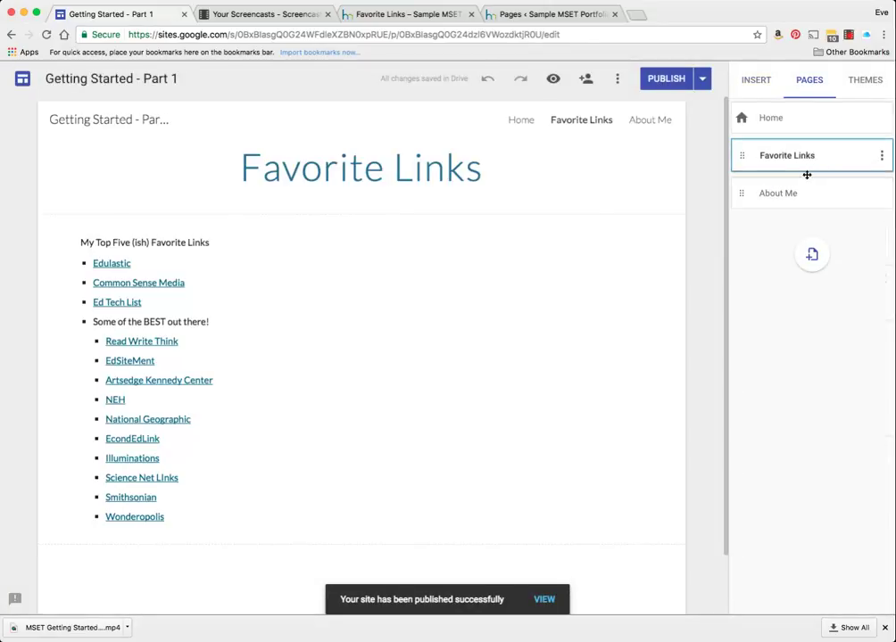
left_click(805, 195)
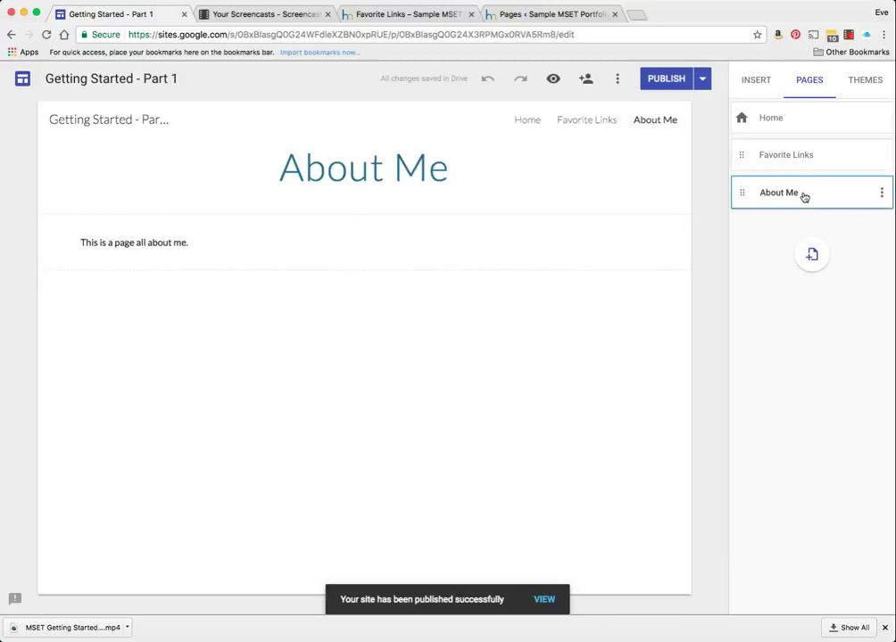
left_click(794, 130)
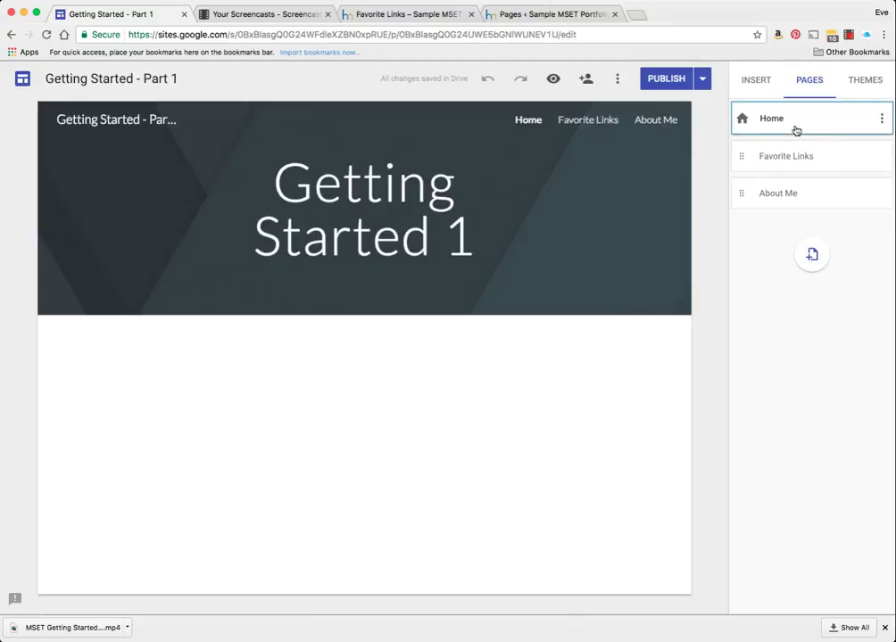